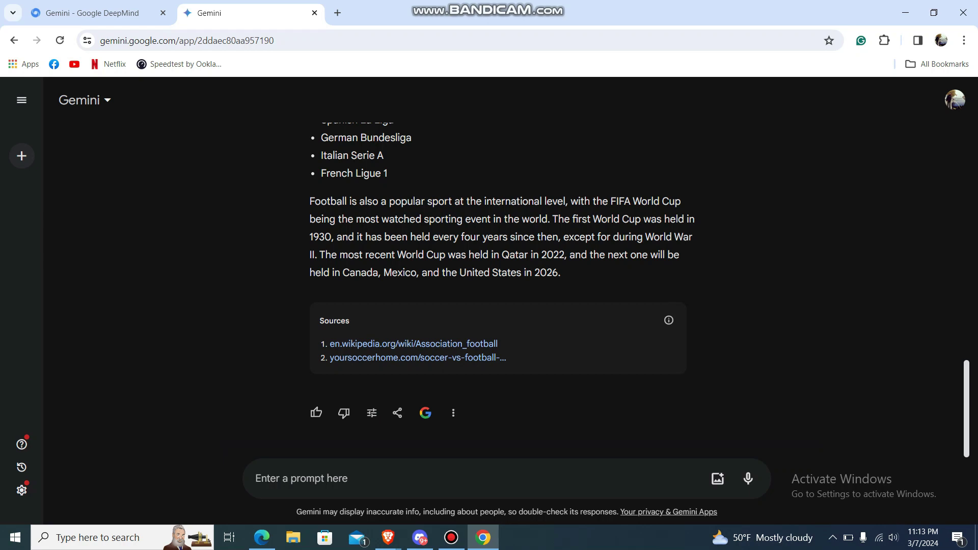
scroll(505, 291, "up", 1)
scroll(504, 291, "up", 9)
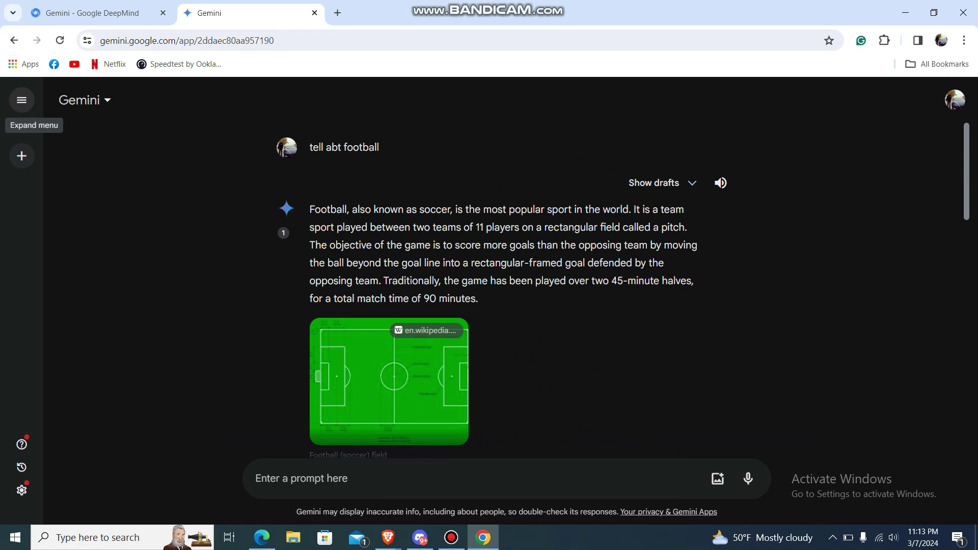
After glancing at the model list, expand the sidebar and open Settings > Your public links
left_click(84, 101)
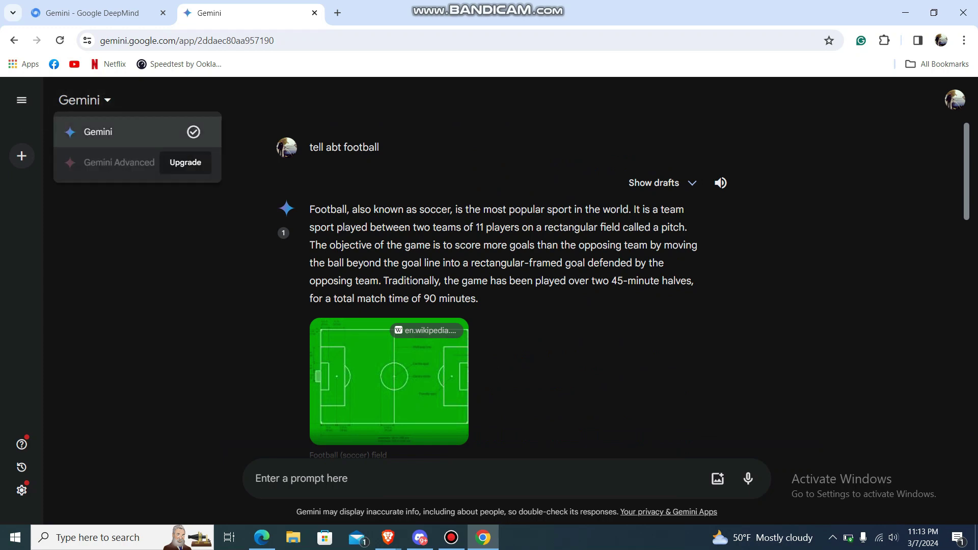
key("Escape")
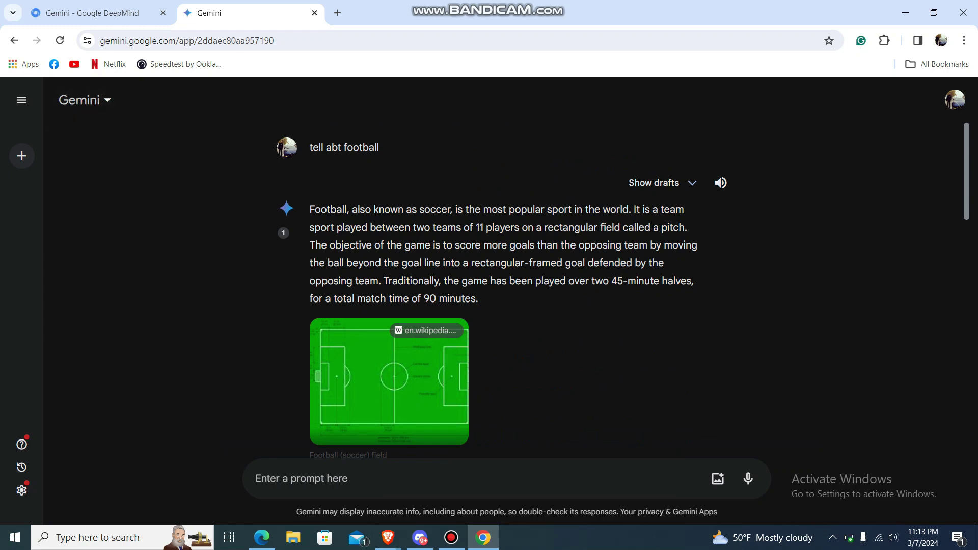
scroll(398, 229, "down", 1)
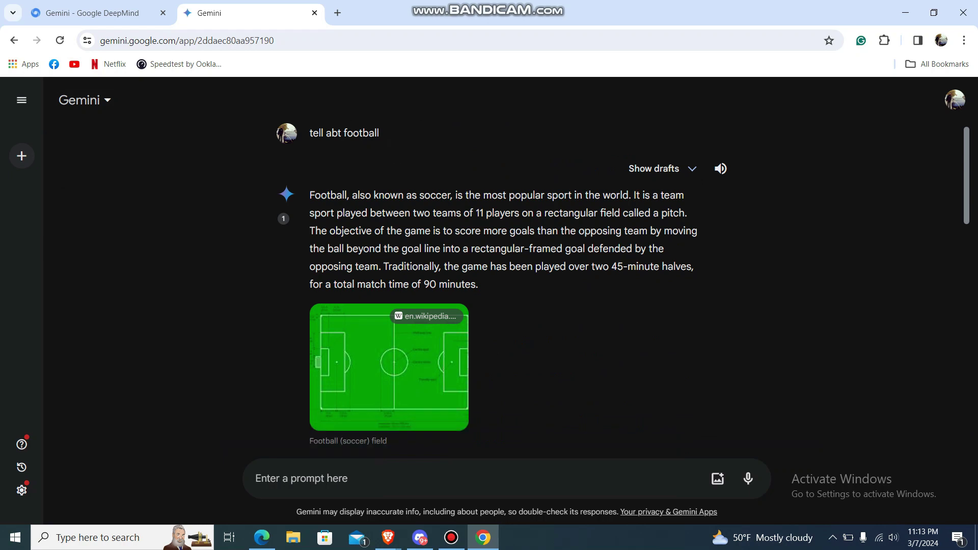
scroll(397, 230, "down", 3)
scroll(397, 229, "down", 3)
scroll(489, 290, "down", 1)
scroll(489, 290, "down", 3)
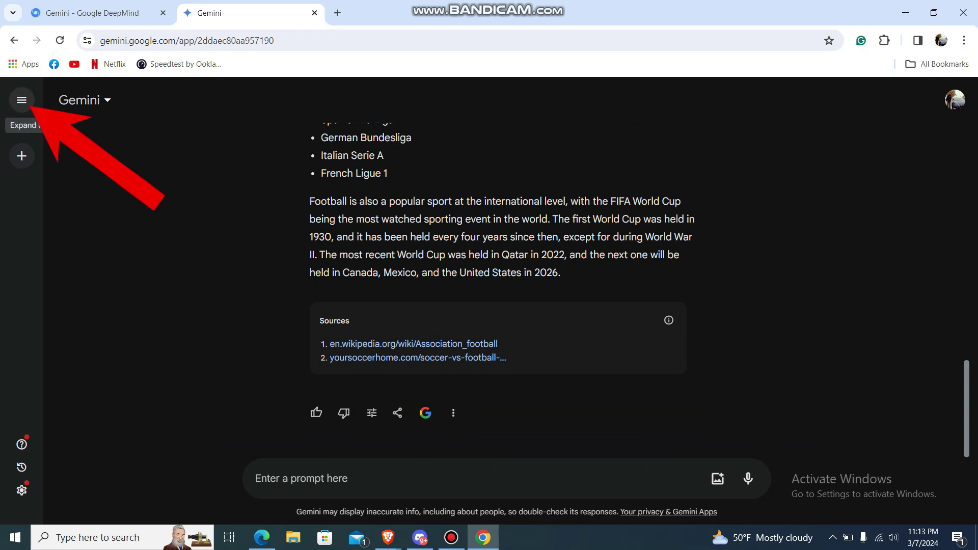
left_click(22, 100)
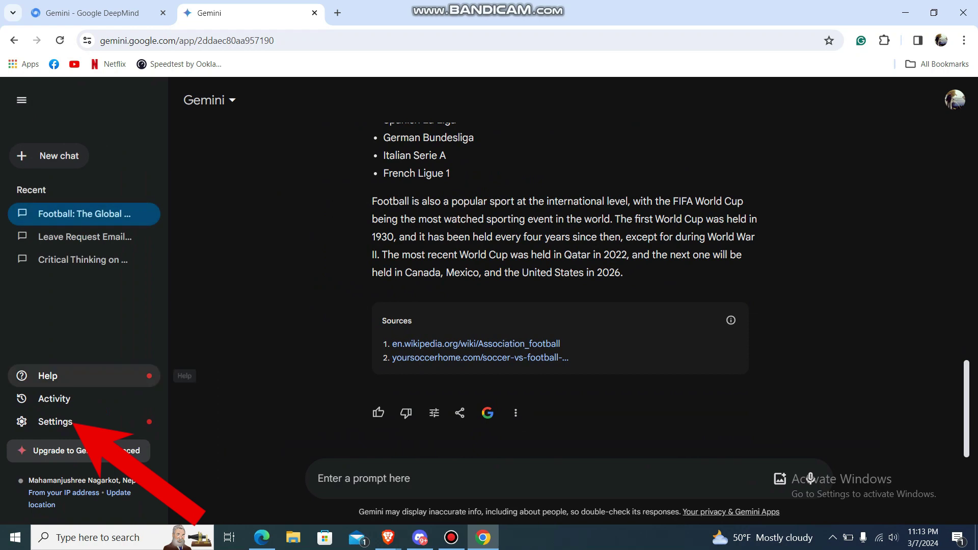
left_click(76, 425)
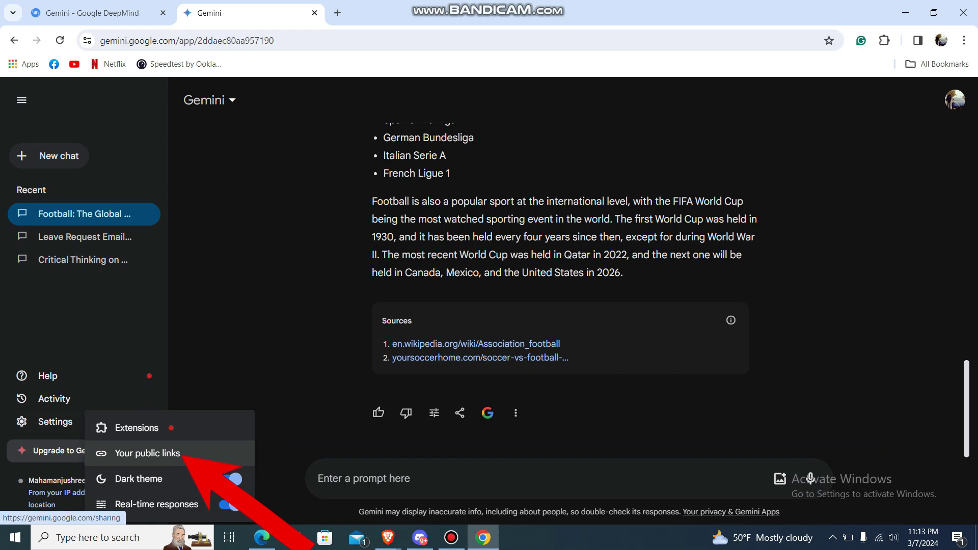
left_click(147, 452)
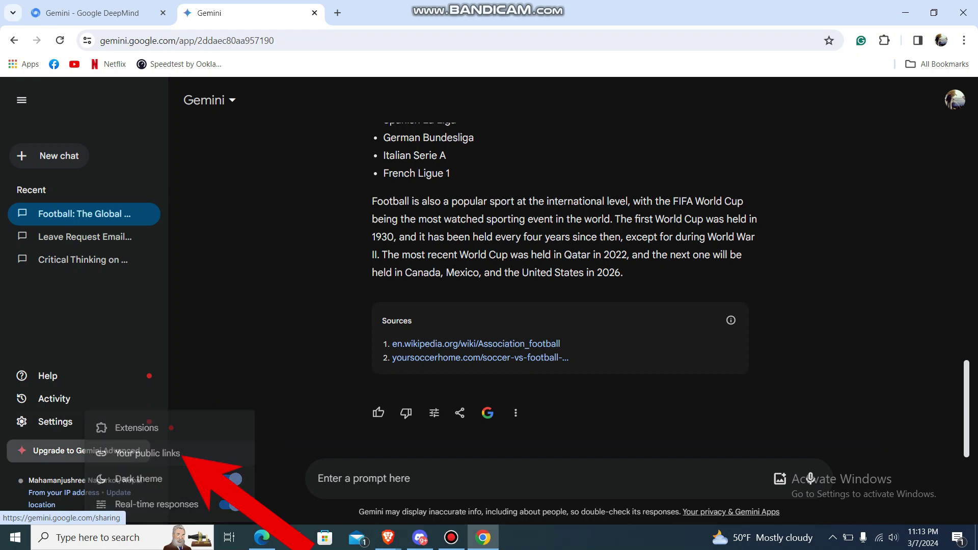